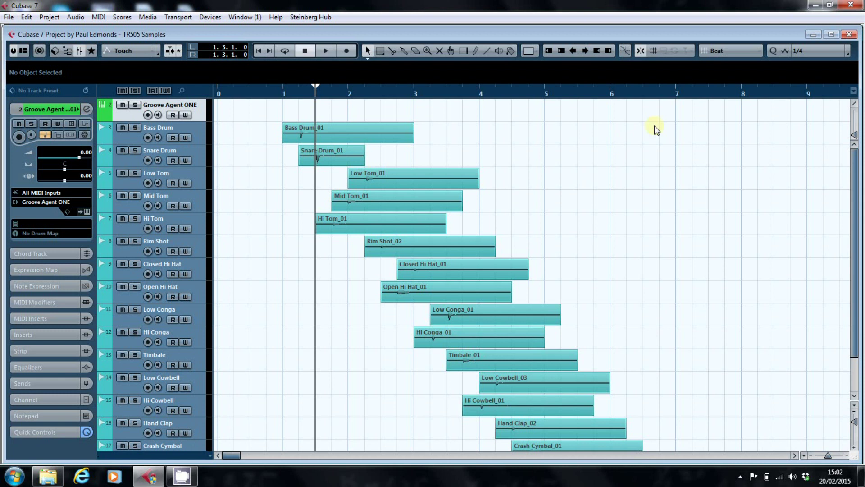
Step: Play the recorded drum sample clips in the project and stop playback
{"action": "key", "text": "space"}
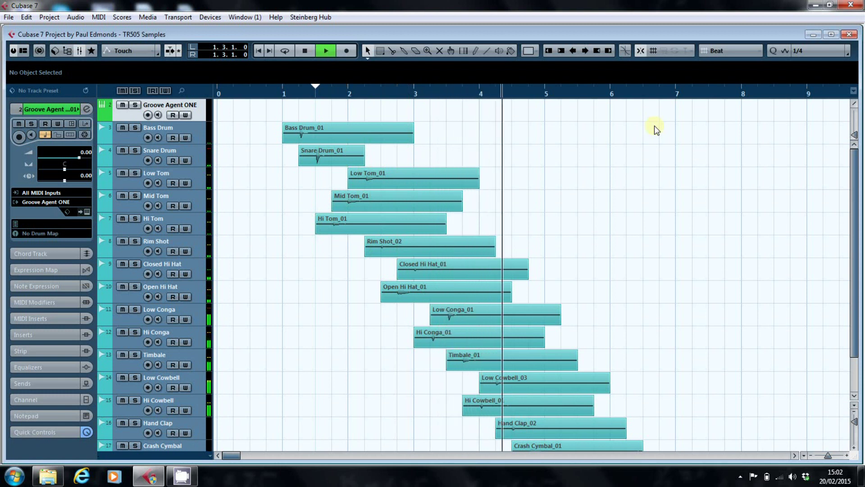
{"action": "key", "text": "space"}
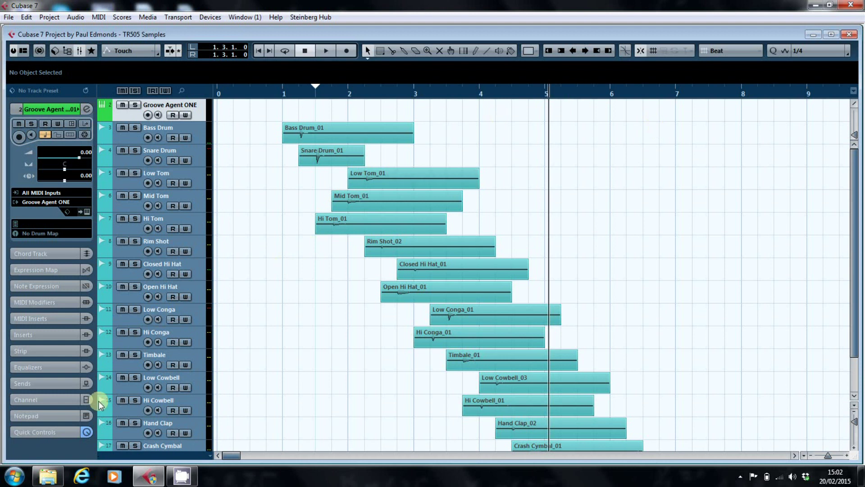
Step: Look in Windows Explorer at the Roland U220 Drums folder on the Library drive, then close the window
{"action": "left_click", "coordinate": [53, 479]}
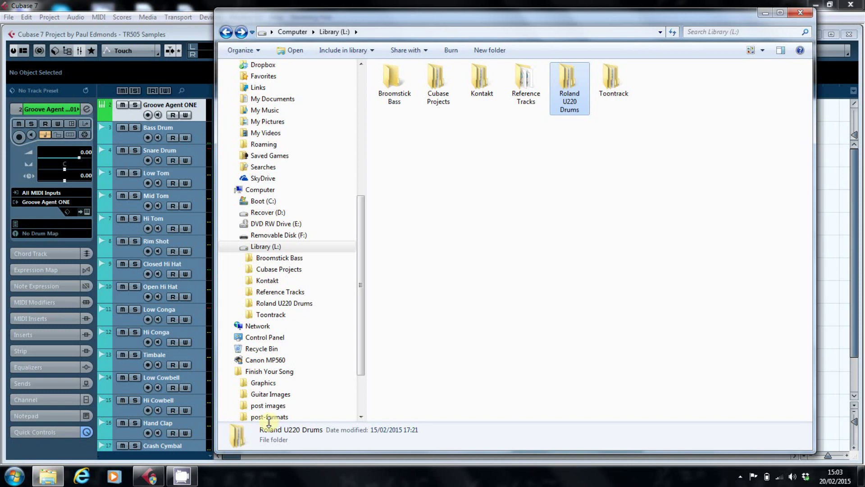
{"action": "double_click", "coordinate": [572, 75]}
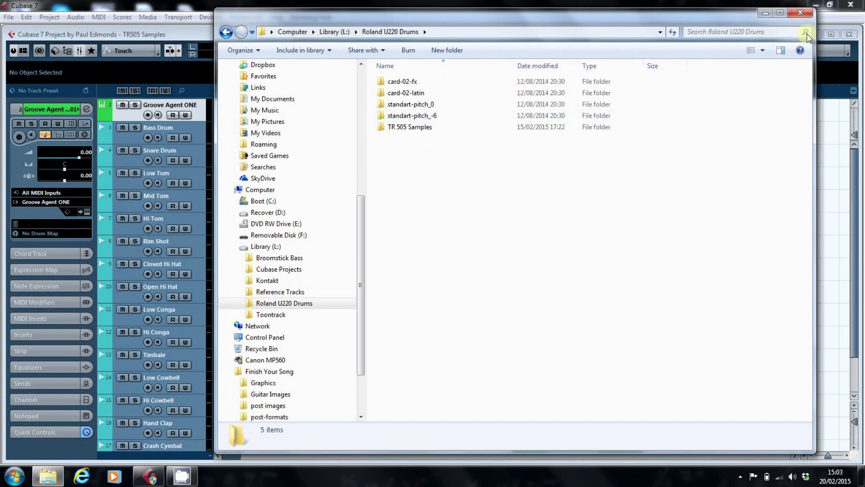
{"action": "left_click", "coordinate": [801, 12]}
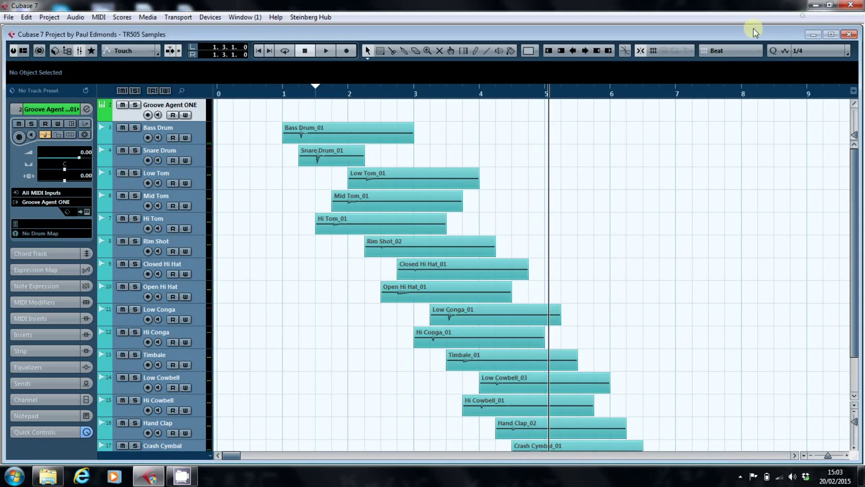
Step: Open the MediaBay on the TR 505 Samples location and move its window off the track list
{"action": "left_click", "coordinate": [148, 17]}
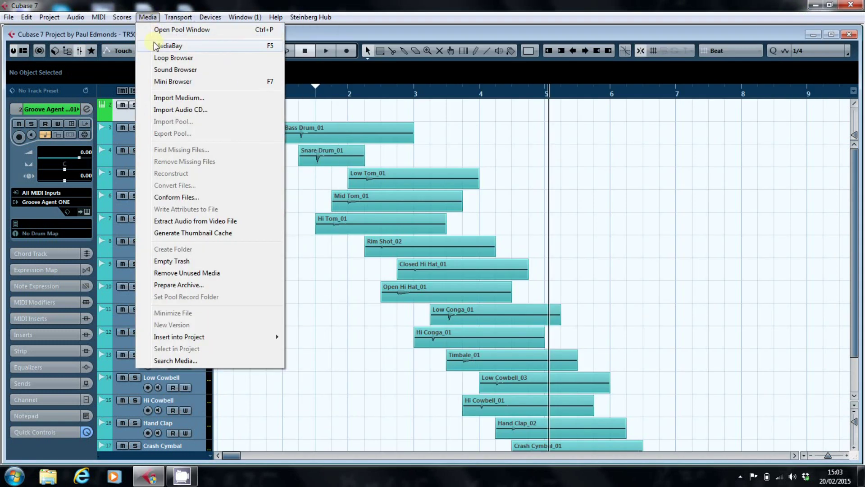
{"action": "left_click", "coordinate": [168, 46]}
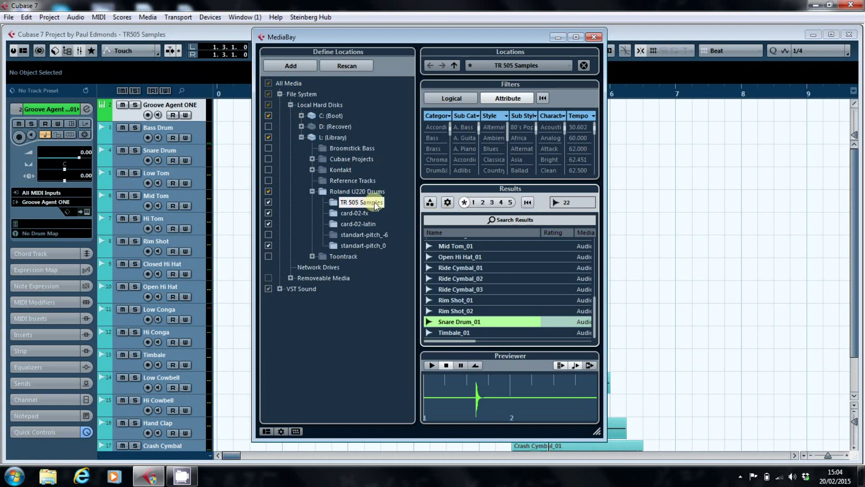
{"action": "left_click_drag", "start_coordinate": [437, 37], "coordinate": [661, 34]}
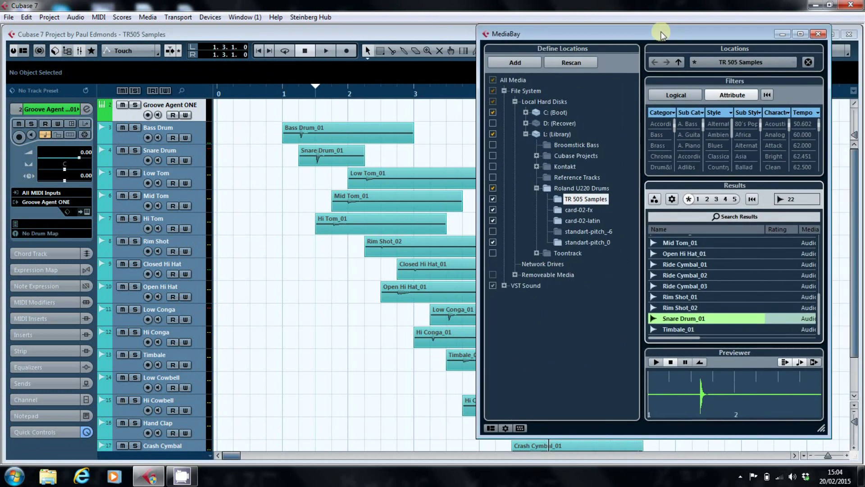
Step: Open the Groove Agent ONE instrument from its track and move its window aside to clear room beside the pads
{"action": "left_click", "coordinate": [159, 107]}
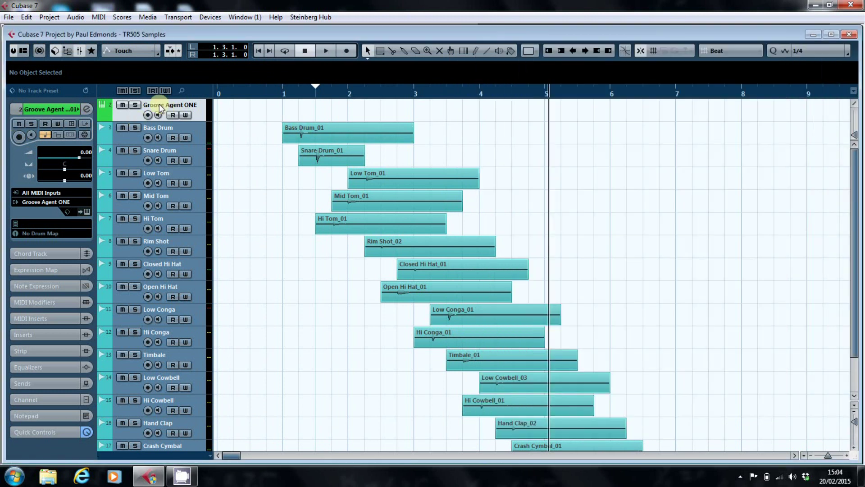
{"action": "left_click", "coordinate": [87, 212]}
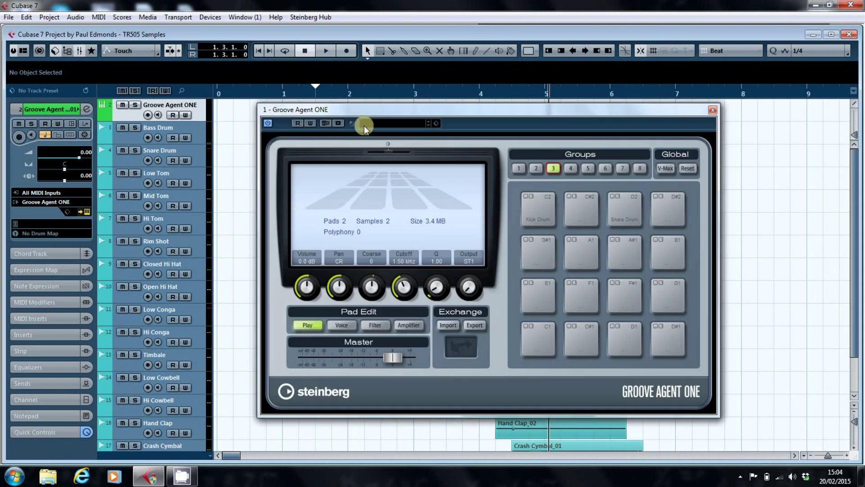
{"action": "left_click_drag", "start_coordinate": [368, 111], "coordinate": [167, 80]}
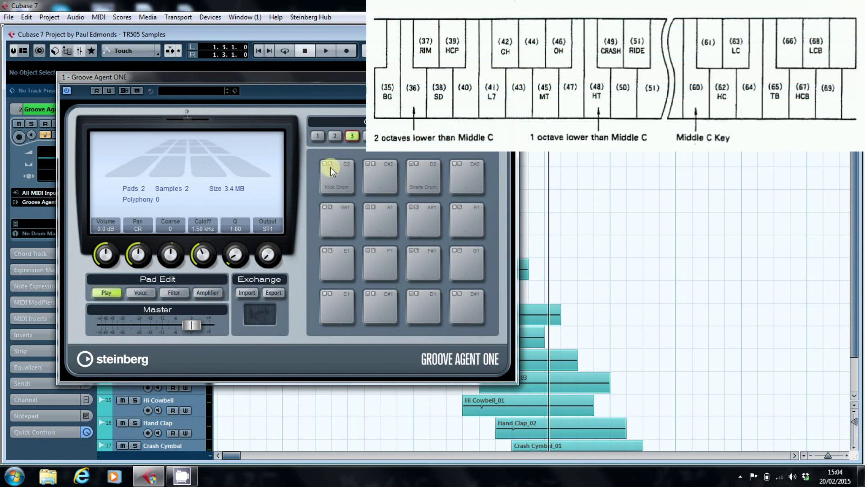
Step: Move the Kick Drum sample from pad C2 in group 3 to pad B-1 in group 2, then return to group 3
{"action": "left_click", "coordinate": [335, 136]}
{"action": "left_click", "coordinate": [349, 137]}
{"action": "left_click", "coordinate": [339, 180]}
{"action": "left_click", "coordinate": [336, 138]}
{"action": "left_click_drag", "start_coordinate": [420, 246], "coordinate": [465, 304]}
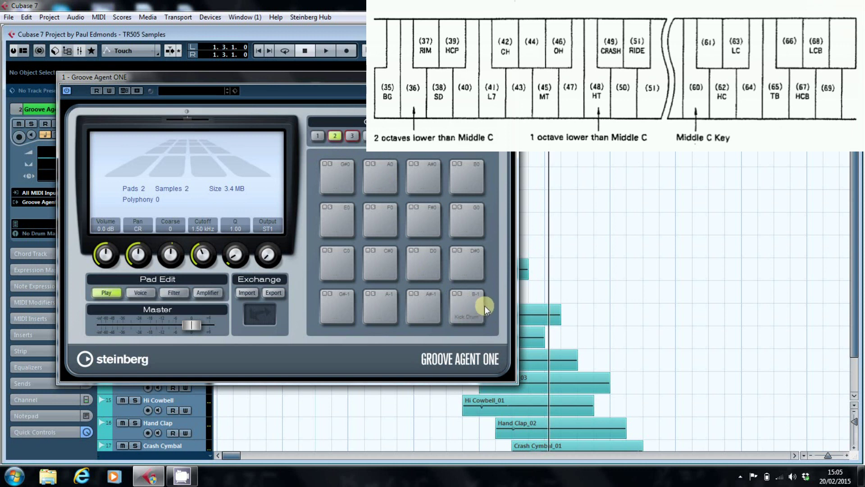
{"action": "left_click", "coordinate": [352, 136]}
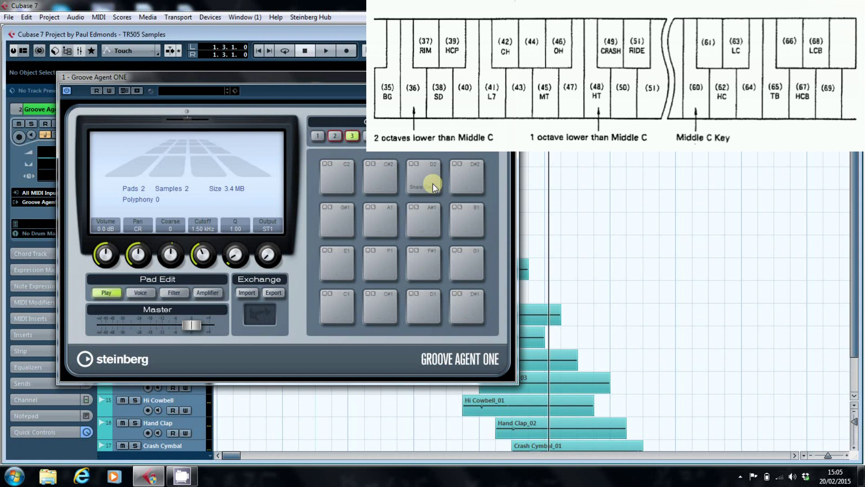
Step: Bring the MediaBay back beside Groove Agent ONE and assign the Rim Shot_02 sample to pad C#2 in group 3
{"action": "left_click_drag", "start_coordinate": [376, 71], "coordinate": [345, 73]}
{"action": "left_click", "coordinate": [150, 18]}
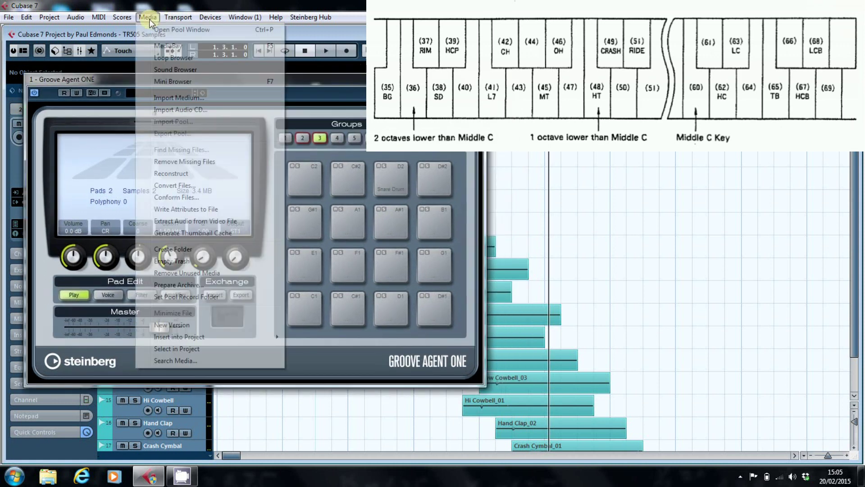
{"action": "left_click", "coordinate": [172, 46]}
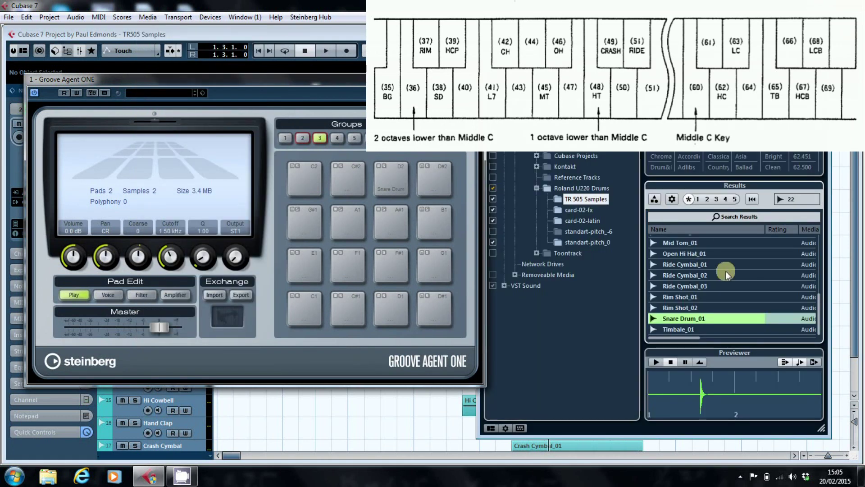
{"action": "left_click", "coordinate": [683, 309]}
{"action": "left_click_drag", "start_coordinate": [366, 190], "coordinate": [350, 181]}
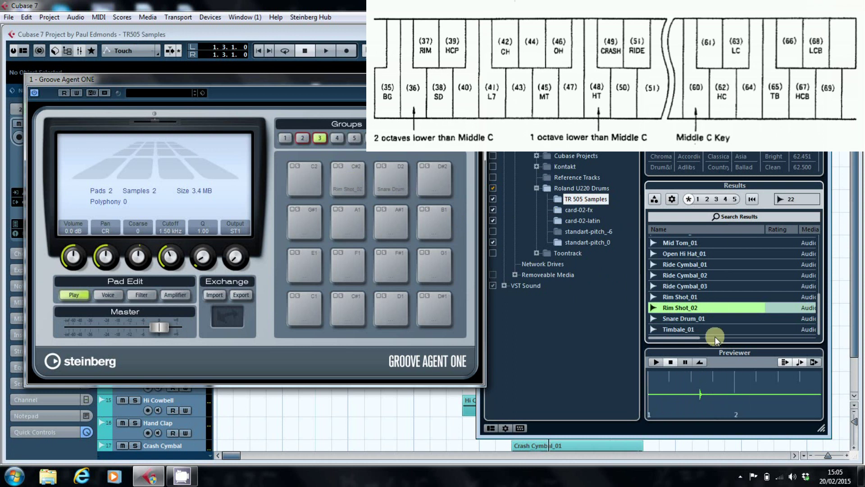
Step: Rename the C#2 pad as Rim Shot
{"action": "left_click", "coordinate": [356, 191]}
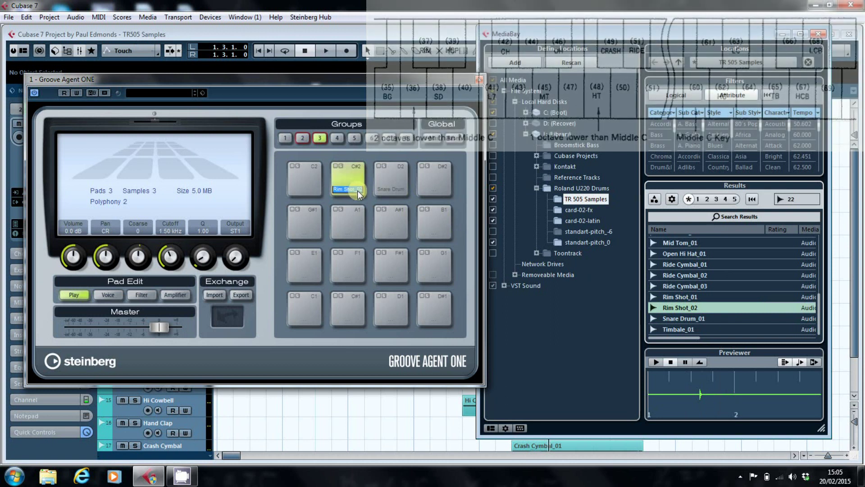
{"action": "key", "text": "Right"}
{"action": "key", "text": "Left"}
{"action": "key", "text": "Left"}
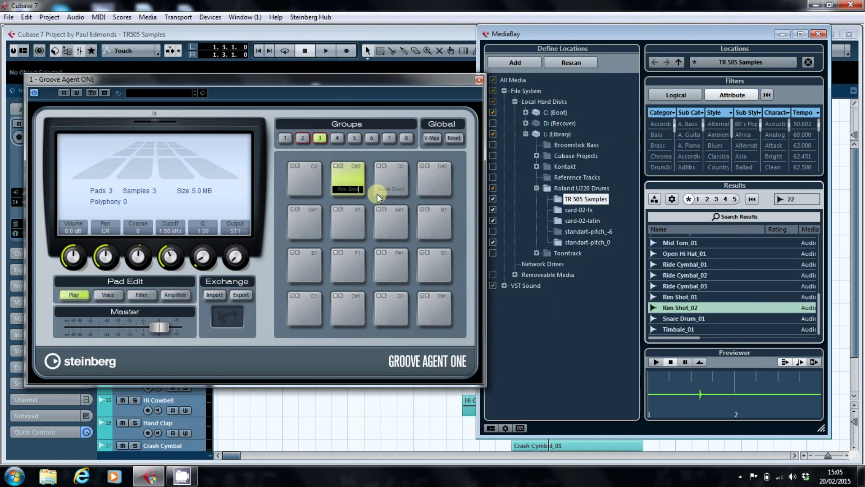
{"action": "key", "text": "Return"}
Step: Trim the Rim Shot sample's start and end around the hit in the Voice edit page, and compare it with the Snare Drum pad
{"action": "left_click", "coordinate": [348, 170]}
{"action": "left_click", "coordinate": [106, 294]}
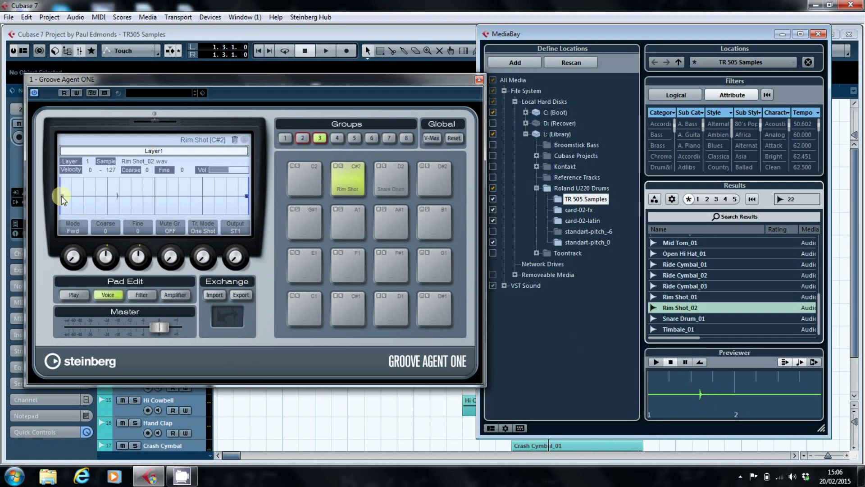
{"action": "left_click_drag", "start_coordinate": [61, 199], "coordinate": [117, 204]}
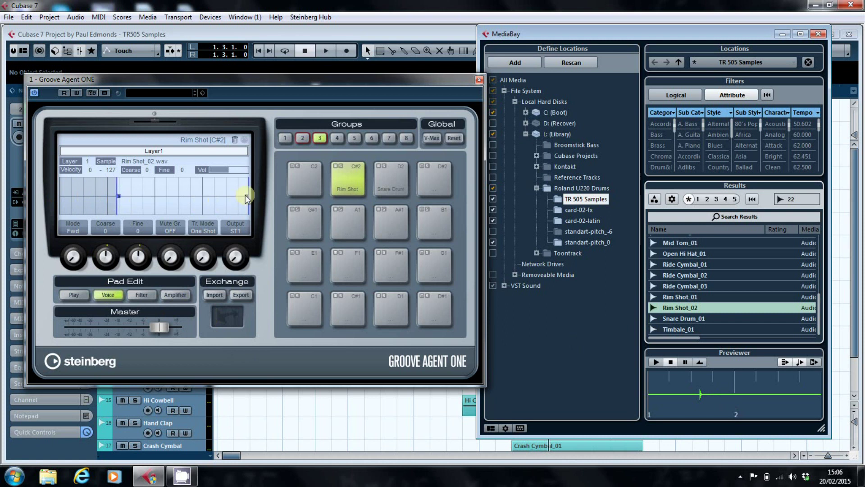
{"action": "left_click_drag", "start_coordinate": [245, 195], "coordinate": [154, 195]}
{"action": "left_click", "coordinate": [337, 185]}
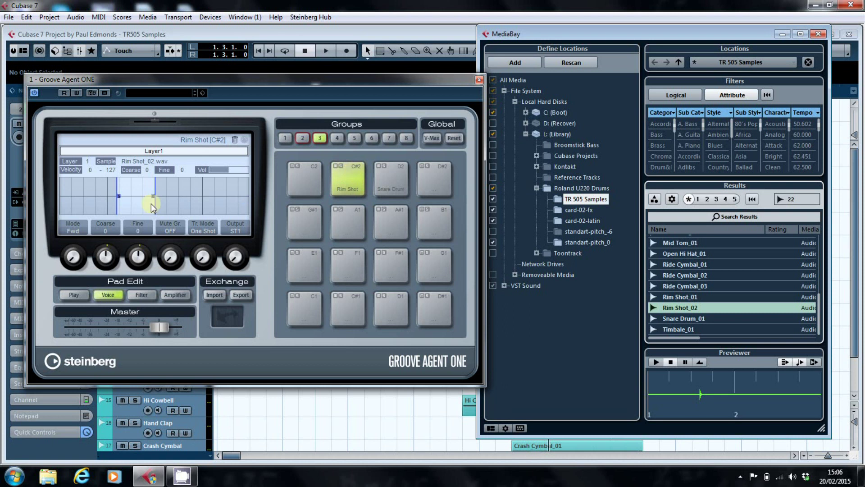
{"action": "left_click", "coordinate": [394, 183]}
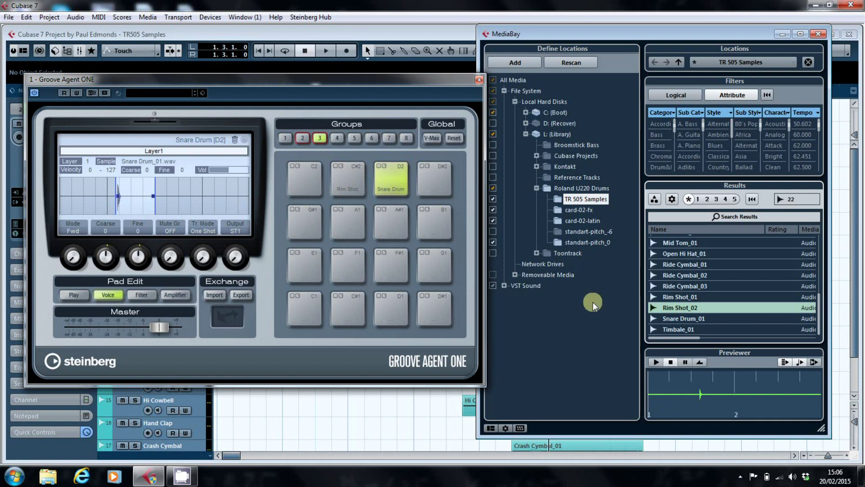
Step: Try the Kick Drum on pad C2, then move it back to pad B1
{"action": "scroll", "coordinate": [712, 294], "scroll_direction": "up", "scroll_amount": 2}
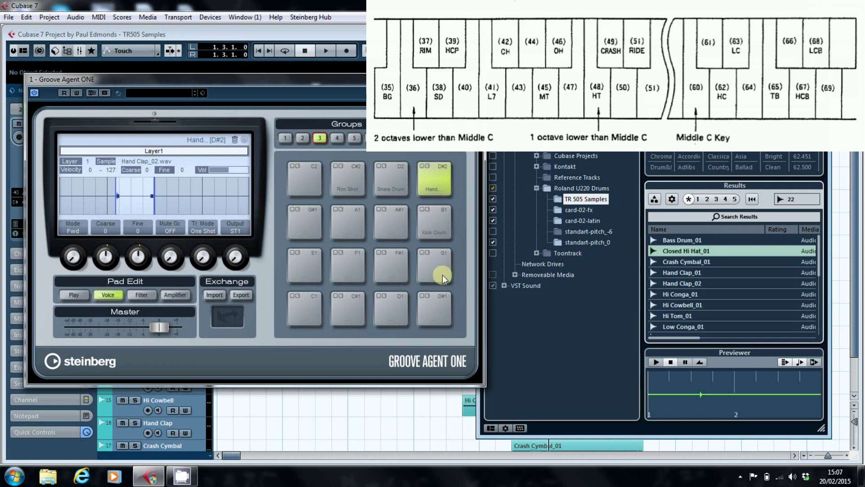
{"action": "left_click", "coordinate": [437, 226]}
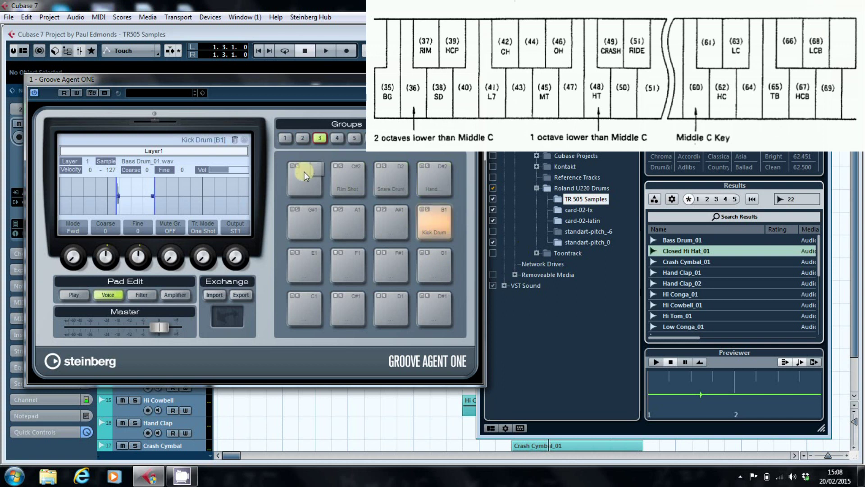
{"action": "left_click_drag", "start_coordinate": [304, 172], "coordinate": [306, 173]}
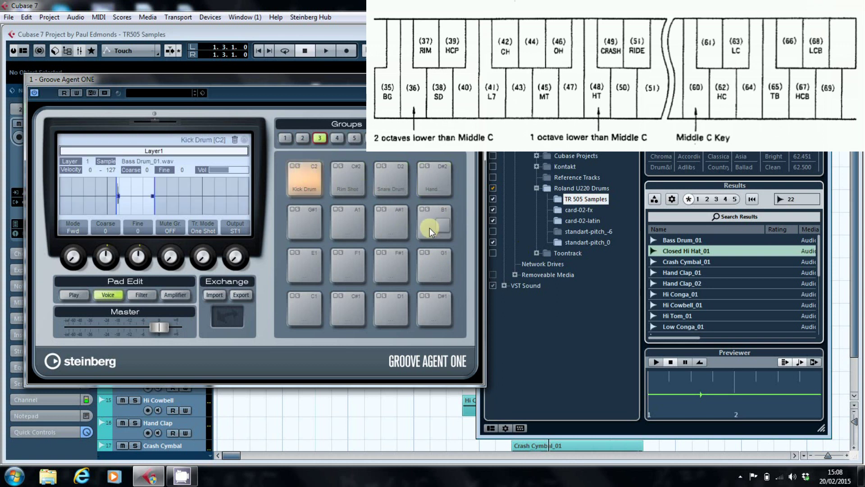
{"action": "left_click_drag", "start_coordinate": [429, 228], "coordinate": [430, 226]}
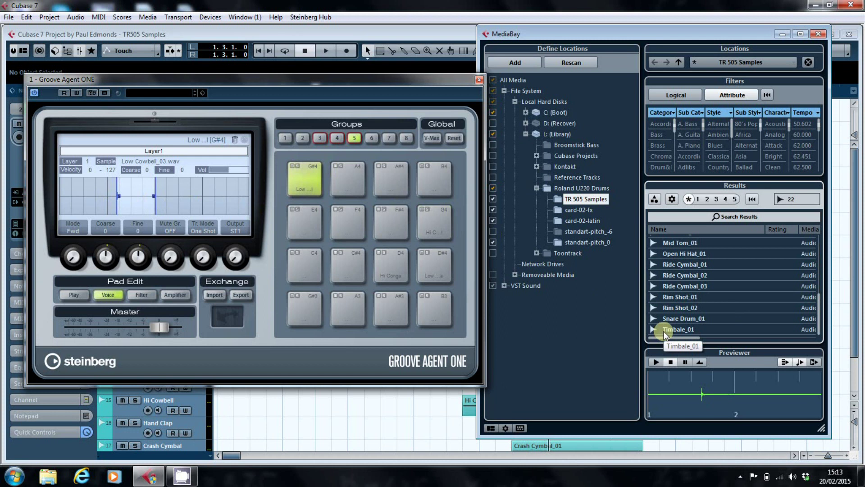
Step: Assign the Timbale_01 sample to pad F4 in group 5 and trim its start and end around the hit
{"action": "left_click", "coordinate": [664, 331]}
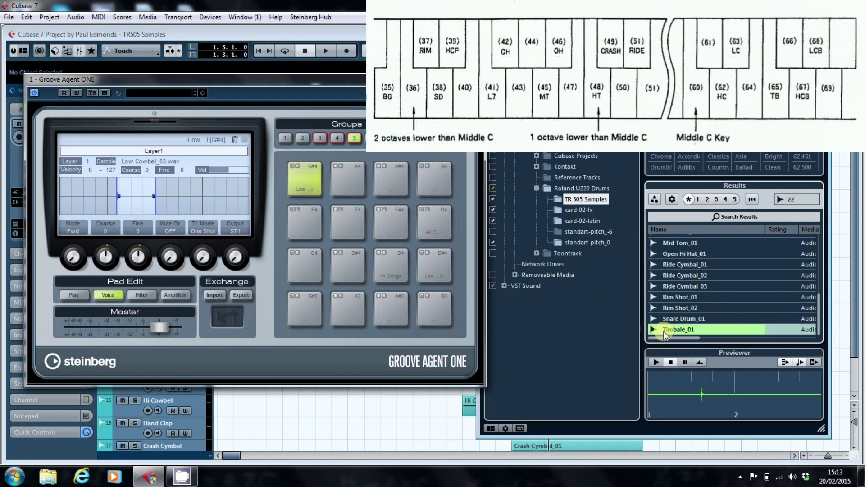
{"action": "left_click_drag", "start_coordinate": [664, 331], "coordinate": [347, 216]}
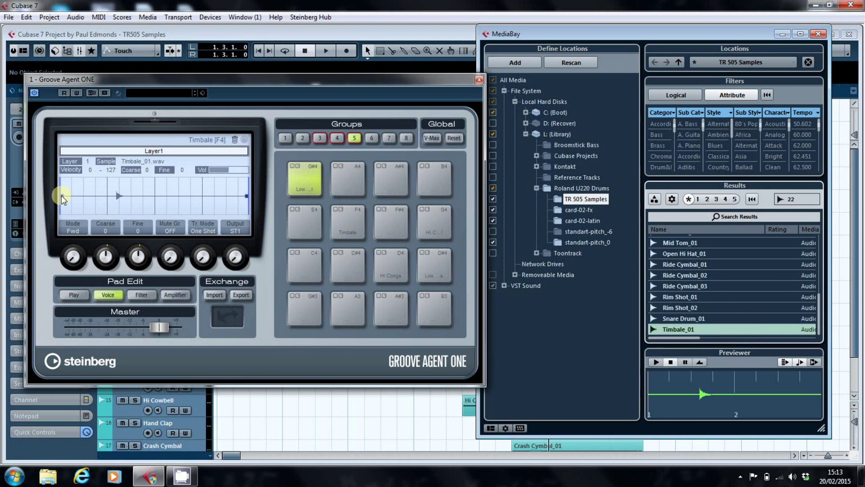
{"action": "left_click_drag", "start_coordinate": [63, 199], "coordinate": [101, 201]}
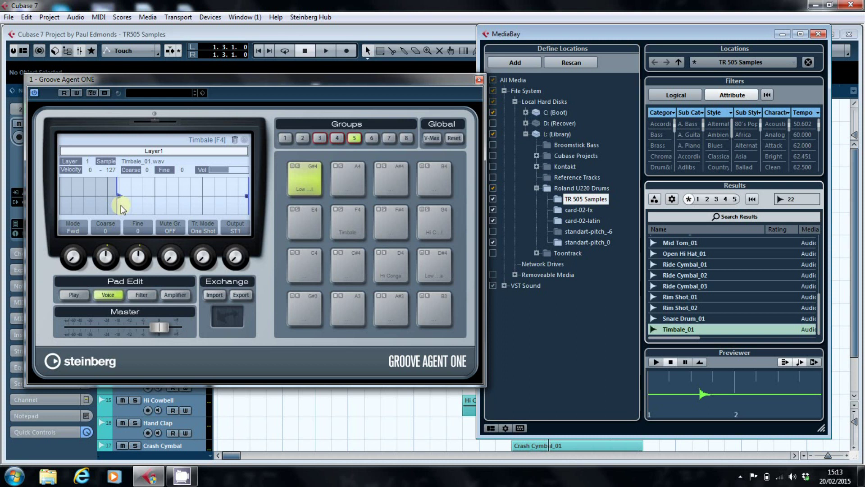
{"action": "left_click_drag", "start_coordinate": [115, 197], "coordinate": [114, 198]}
{"action": "left_click", "coordinate": [350, 218]}
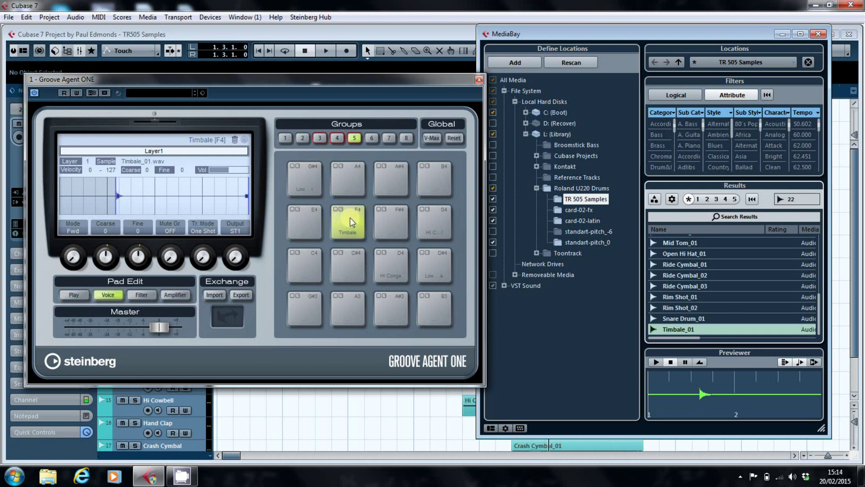
{"action": "left_click_drag", "start_coordinate": [247, 197], "coordinate": [157, 197]}
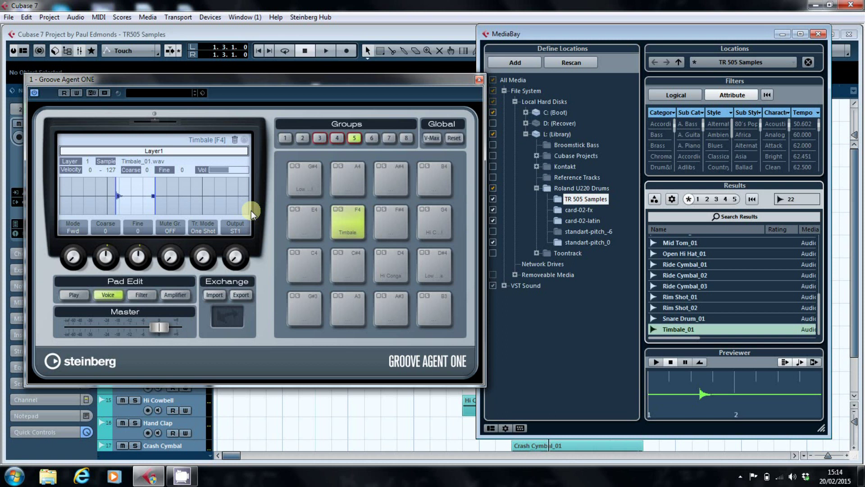
Step: Audition the open and closed hi-hat pads alternately in group 4 to check how their sounds overlap
{"action": "left_click", "coordinate": [335, 138]}
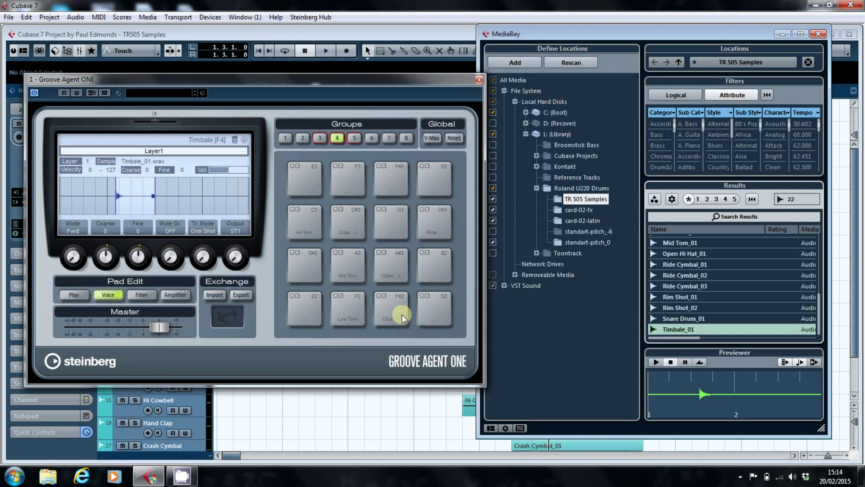
{"action": "left_click", "coordinate": [397, 263]}
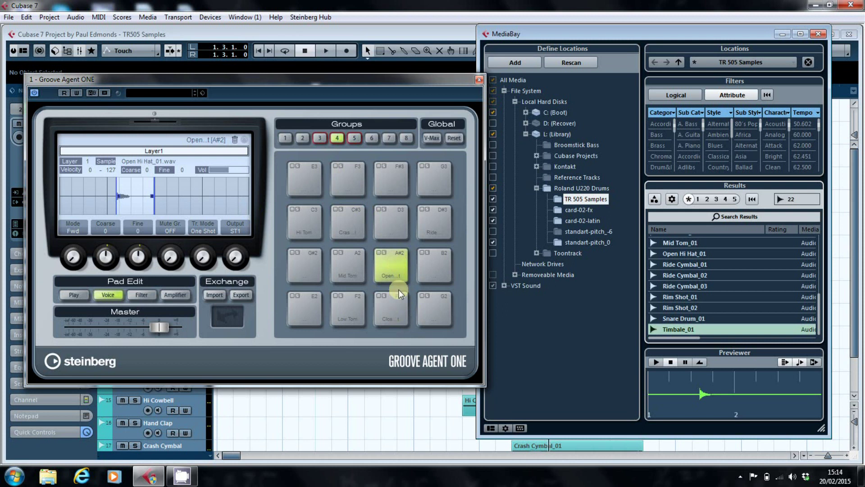
{"action": "left_click", "coordinate": [395, 299]}
{"action": "left_click", "coordinate": [397, 270]}
{"action": "left_click", "coordinate": [391, 305]}
{"action": "left_click", "coordinate": [391, 280]}
{"action": "left_click", "coordinate": [388, 303]}
Step: Assign the open hi-hat and closed hi-hat pads to mute group 1
{"action": "left_click", "coordinate": [390, 282]}
{"action": "key", "text": "Return"}
{"action": "left_click", "coordinate": [390, 302]}
{"action": "double_click", "coordinate": [178, 232]}
{"action": "type", "text": "1"}
{"action": "key", "text": "Return"}
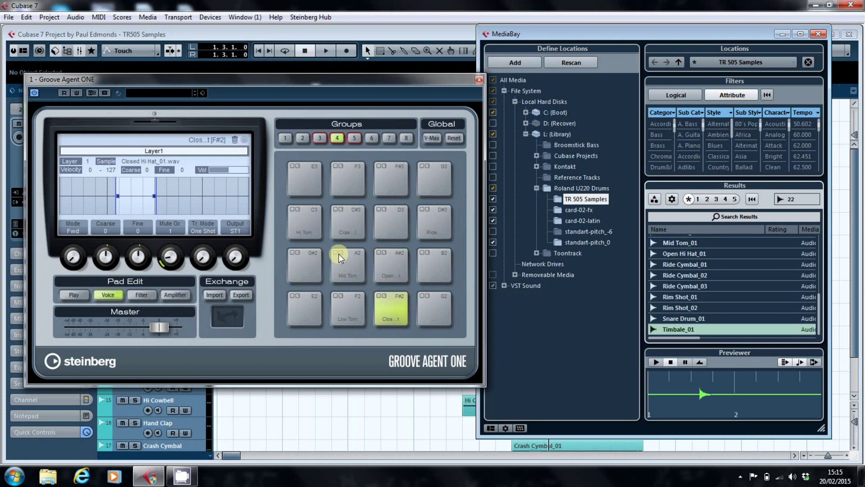
Step: Audition the Hi Tom and Mid Tom pads in group 4 alternately to compare how they sound together
{"action": "left_click", "coordinate": [302, 221]}
{"action": "left_click", "coordinate": [355, 273]}
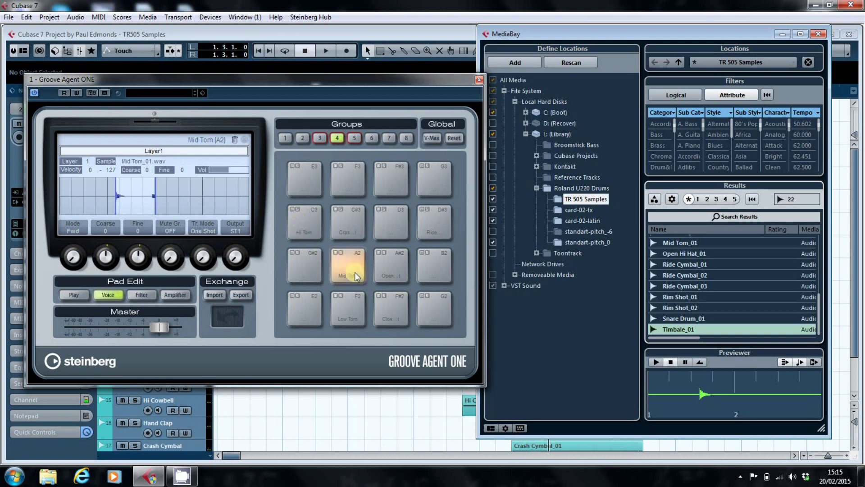
{"action": "left_click", "coordinate": [320, 233]}
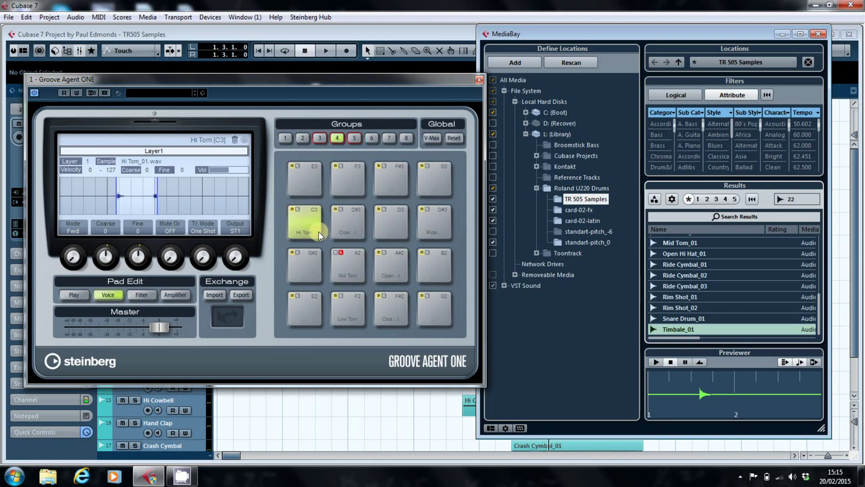
{"action": "left_click", "coordinate": [348, 260]}
{"action": "left_click", "coordinate": [318, 229]}
{"action": "left_click", "coordinate": [345, 260]}
{"action": "left_click", "coordinate": [316, 234]}
{"action": "left_click", "coordinate": [347, 264]}
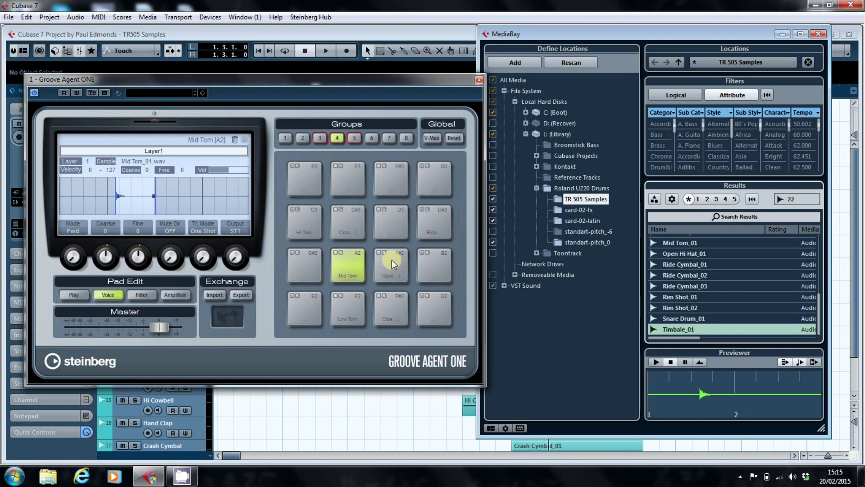
Step: Audition the open and closed hi-hat pads alternately to check that their mute group cuts the sounds off
{"action": "left_click", "coordinate": [392, 260]}
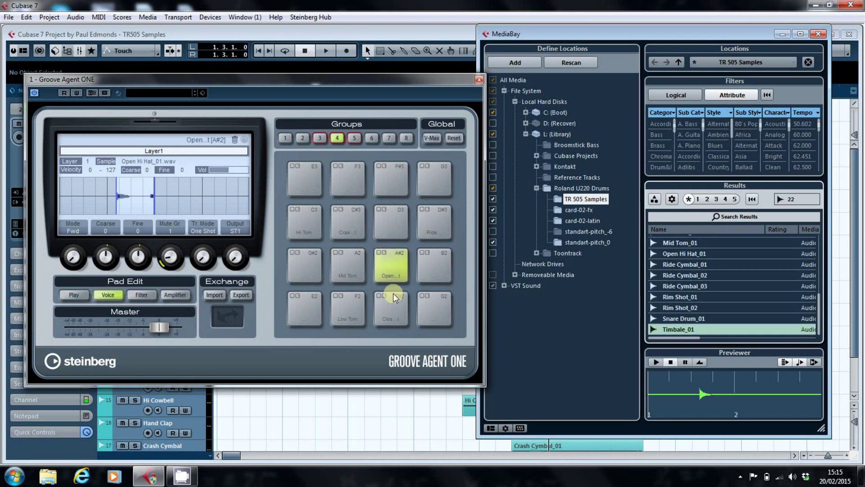
{"action": "left_click", "coordinate": [390, 298]}
{"action": "left_click", "coordinate": [393, 267]}
{"action": "left_click", "coordinate": [390, 298]}
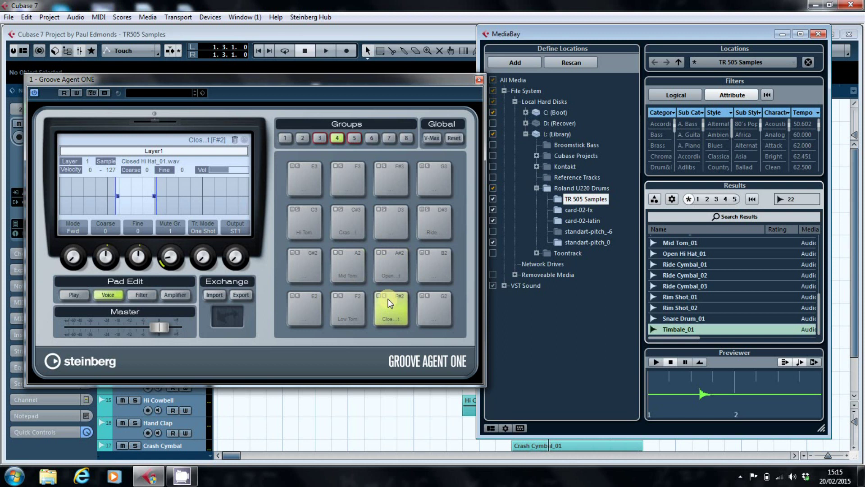
Step: Save the finished drum kit as a new Groove Agent ONE preset named TR505
{"action": "left_click", "coordinate": [202, 94]}
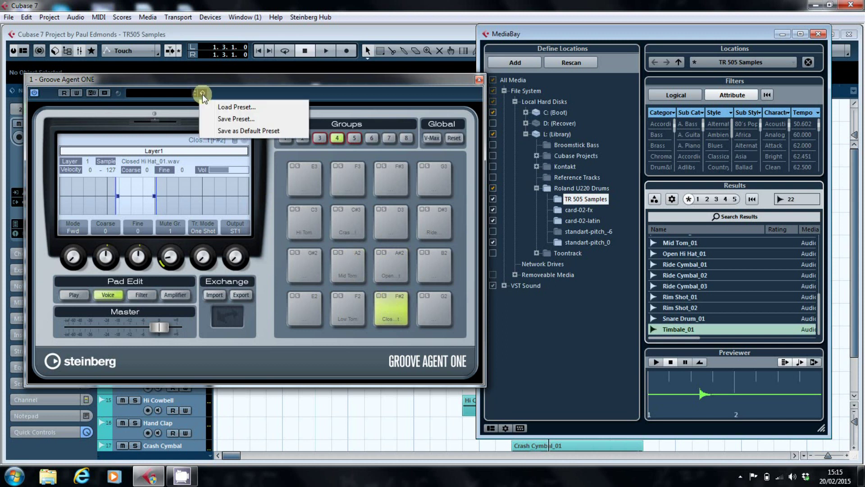
{"action": "left_click", "coordinate": [219, 120]}
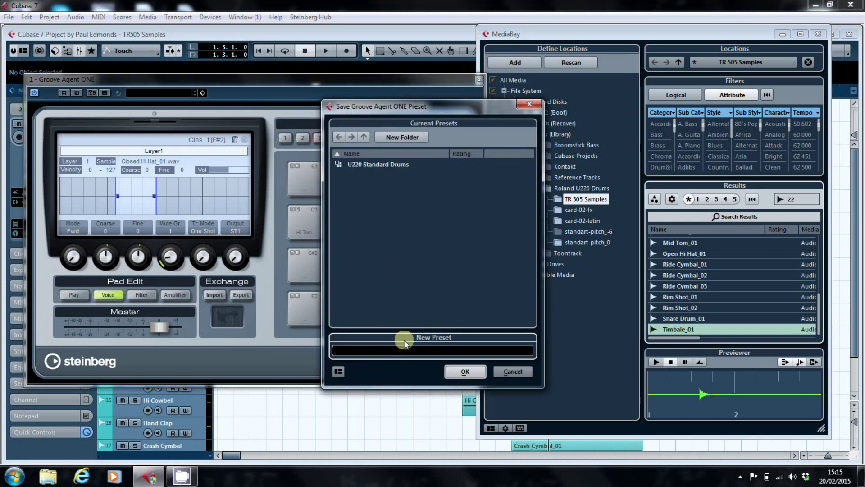
{"action": "type", "text": "TR505"}
{"action": "left_click", "coordinate": [466, 371]}
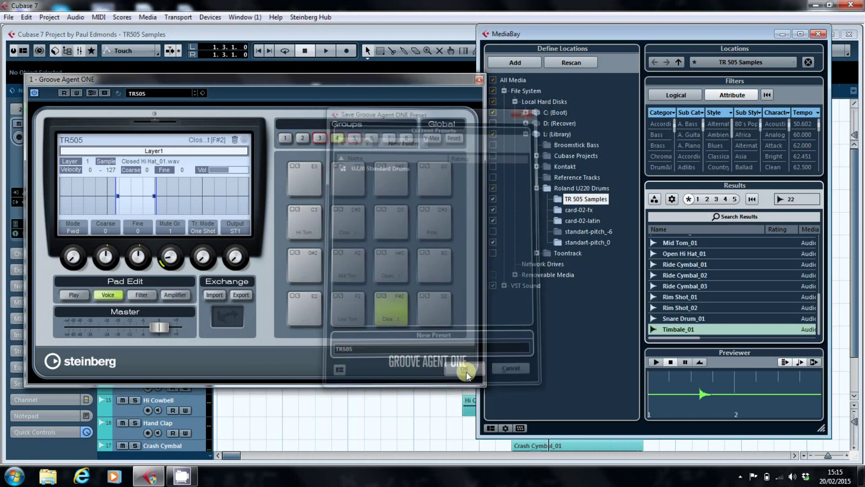